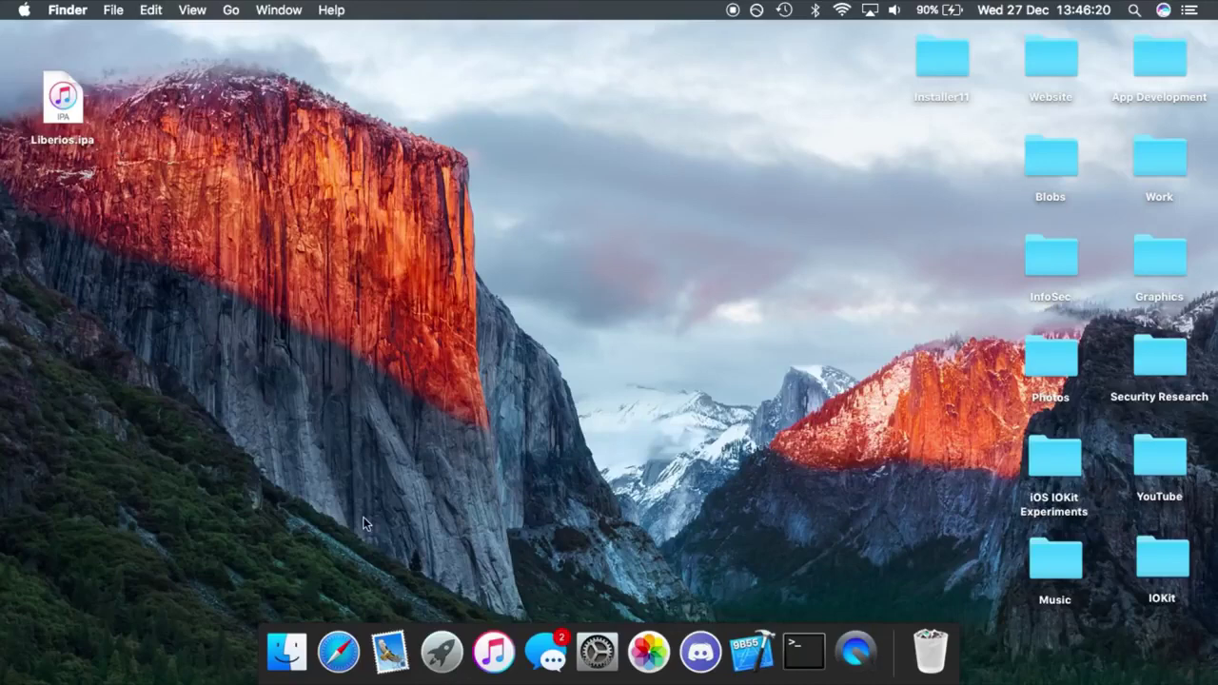
Step: Restore the Safari window showing the tweet announcing LiberIOS for iOS 11.0 and 11.1.x
{"action": "left_click", "coordinate": [338, 651]}
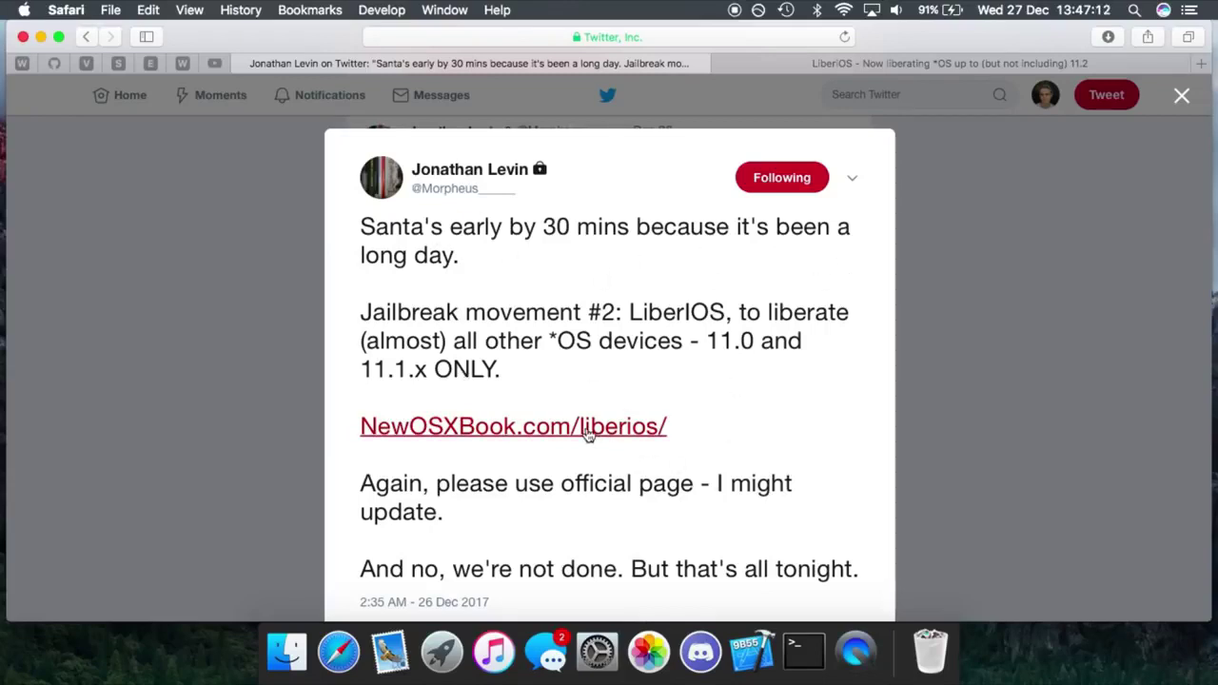
Step: Review the newosxbook LiberIOS page, then minimize Safari to reveal Liberios.ipa on the desktop
{"action": "left_click", "coordinate": [875, 65]}
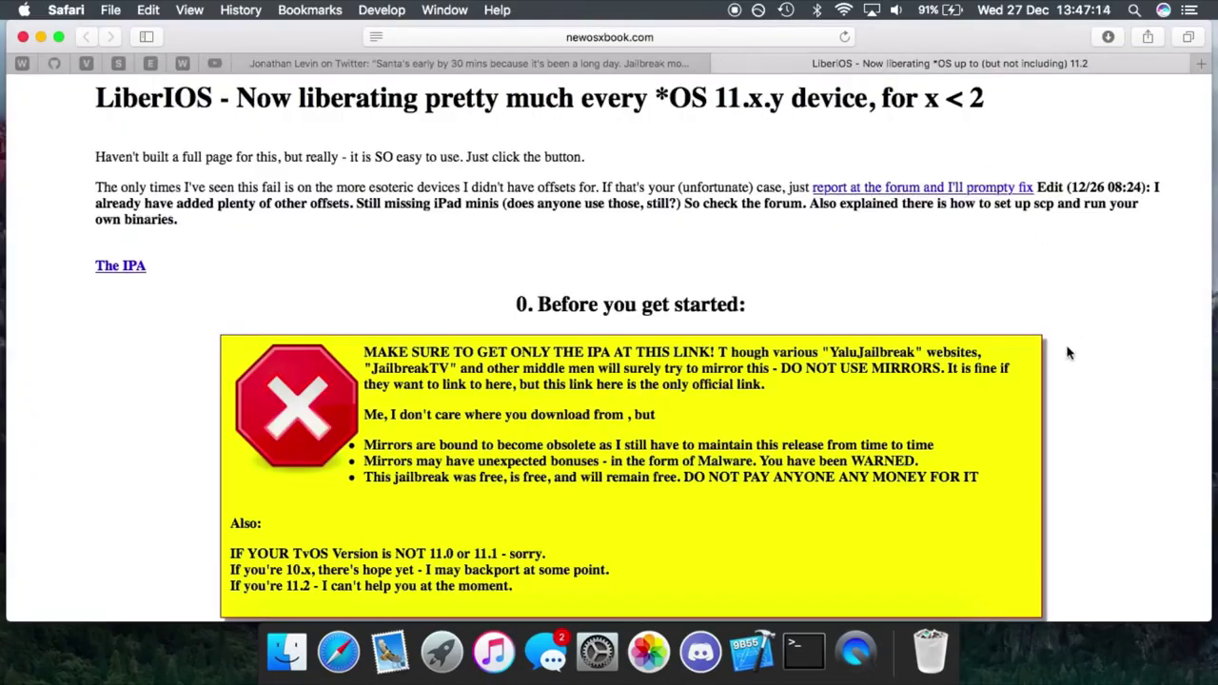
{"action": "scroll", "coordinate": [1067, 353], "scroll_direction": "down", "scroll_amount": 5}
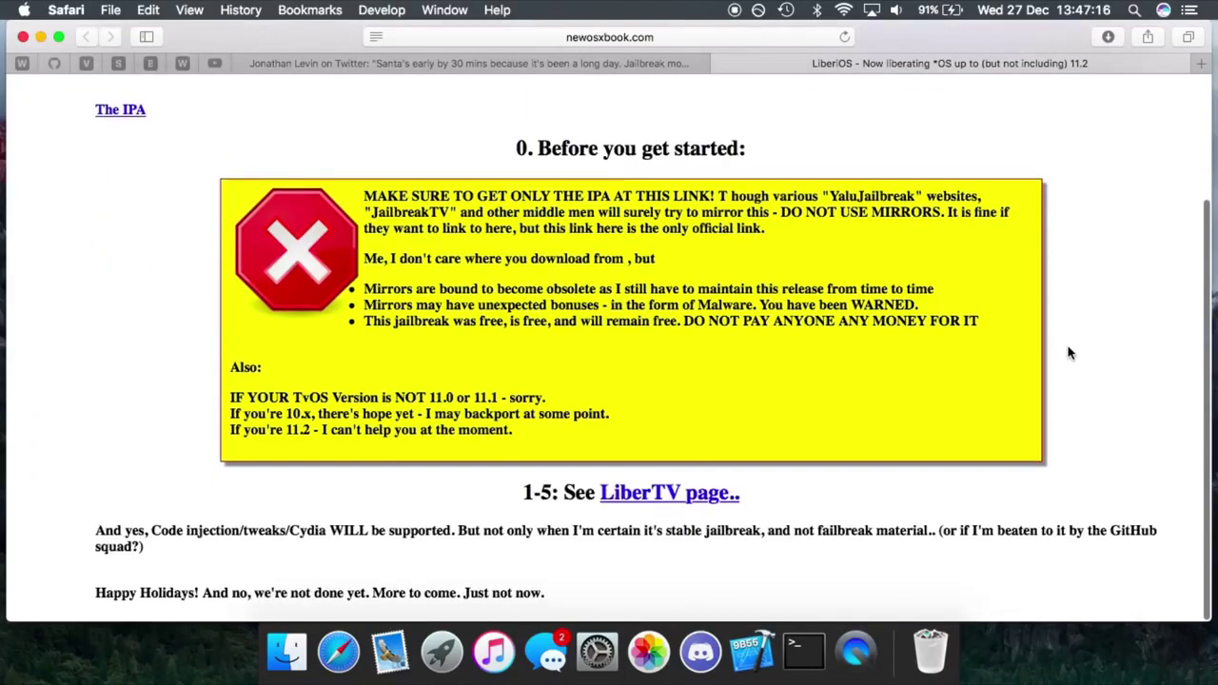
{"action": "scroll", "coordinate": [848, 243], "scroll_direction": "up", "scroll_amount": 5}
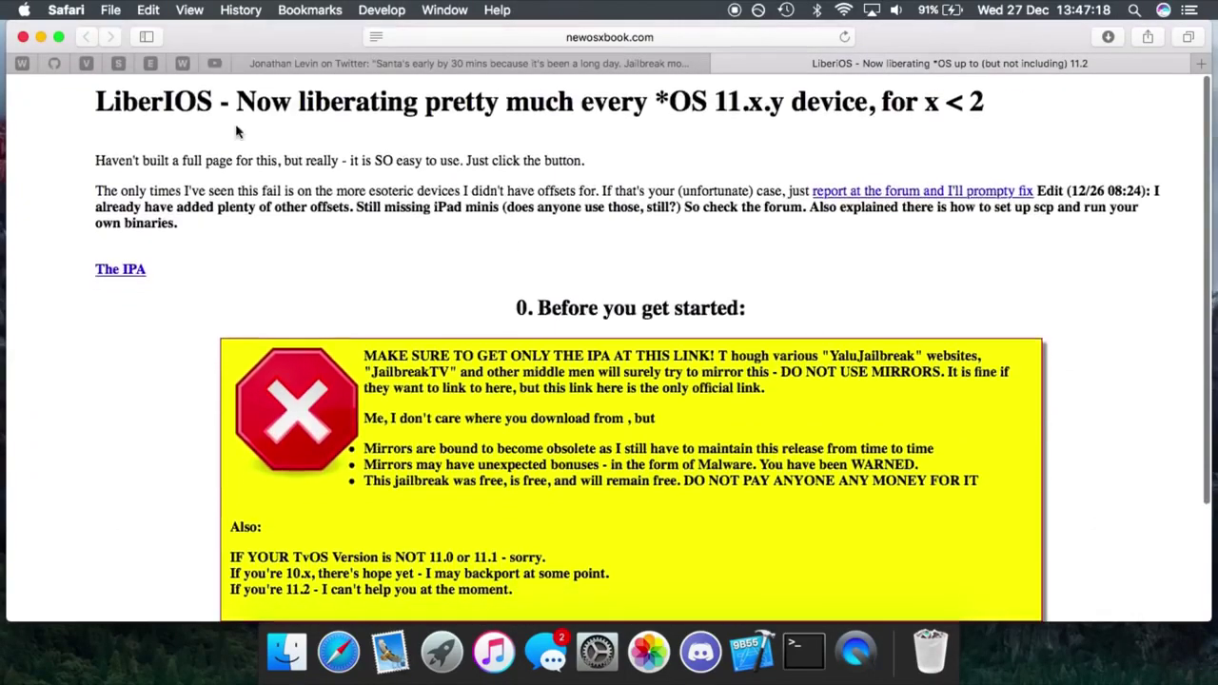
{"action": "left_click", "coordinate": [41, 36]}
Step: Drag Liberios.ipa lower on the desktop's left side among the folders, then deselect it
{"action": "left_click_drag", "start_coordinate": [54, 102], "coordinate": [78, 307]}
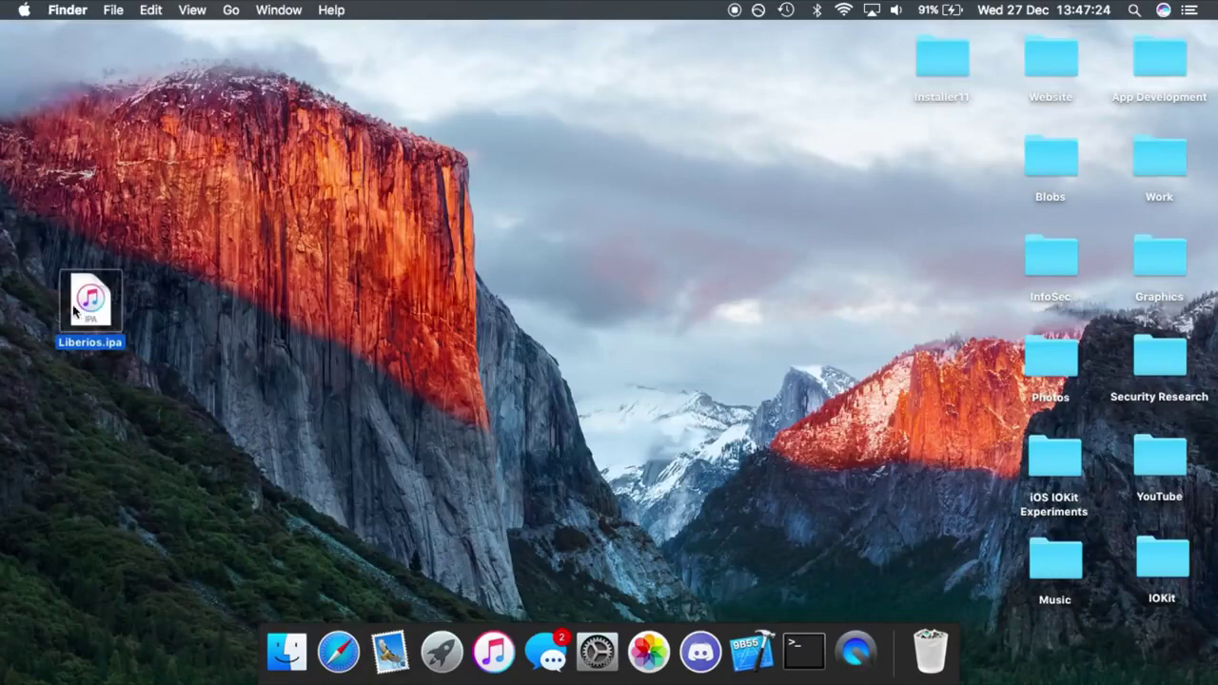
{"action": "left_click", "coordinate": [38, 250]}
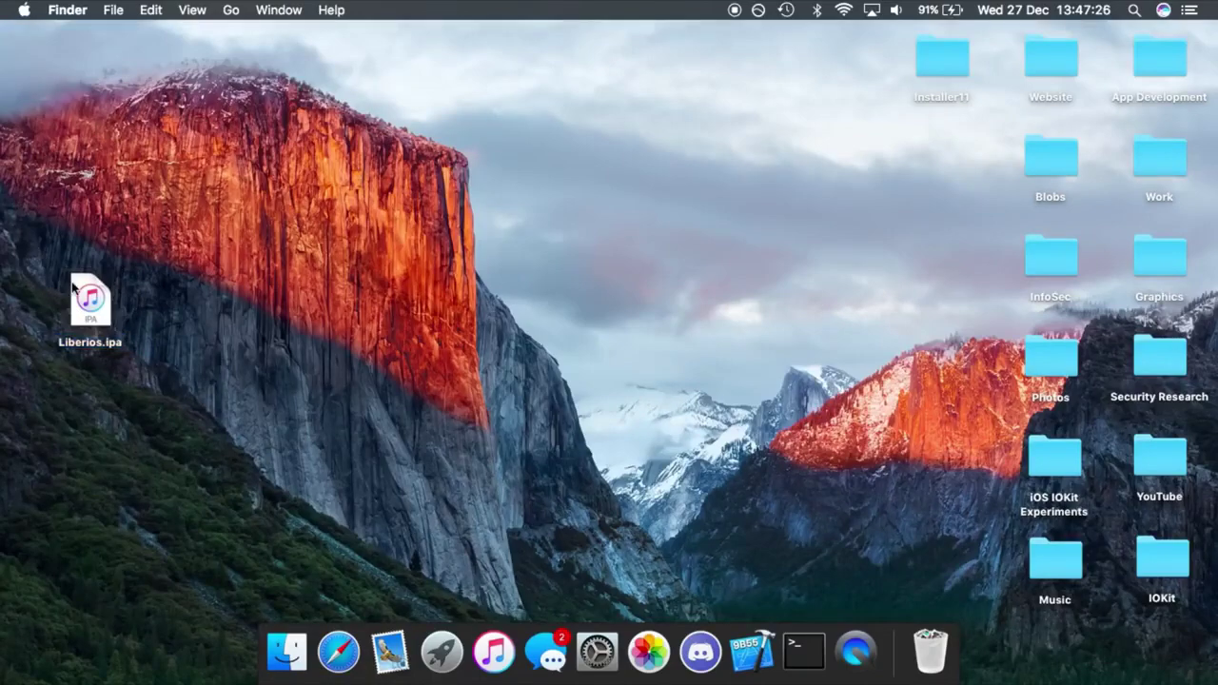
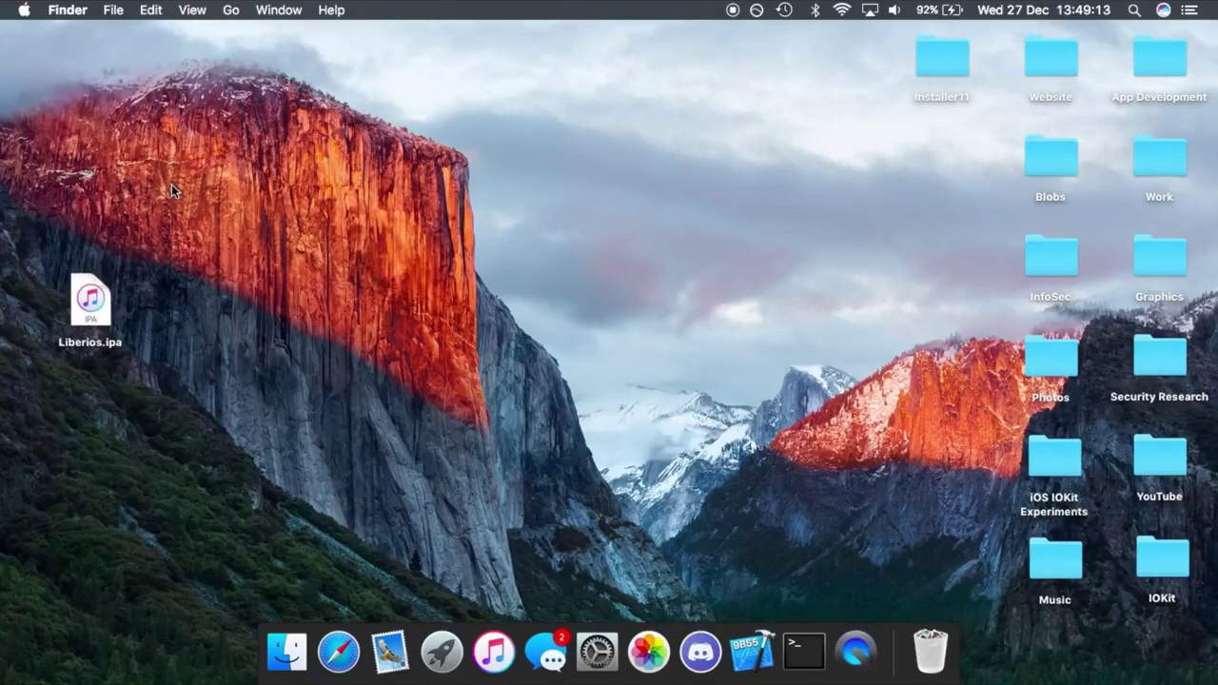
{"action": "left_click", "coordinate": [804, 654]}
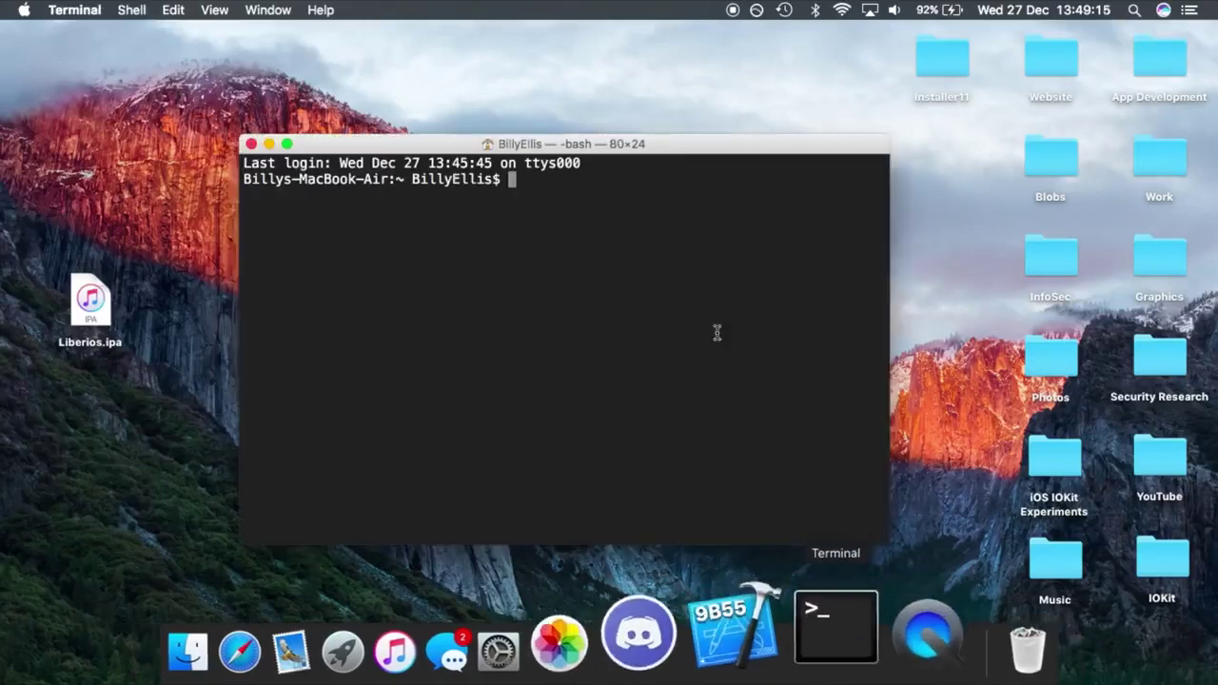
{"action": "left_click_drag", "start_coordinate": [730, 146], "coordinate": [736, 143]}
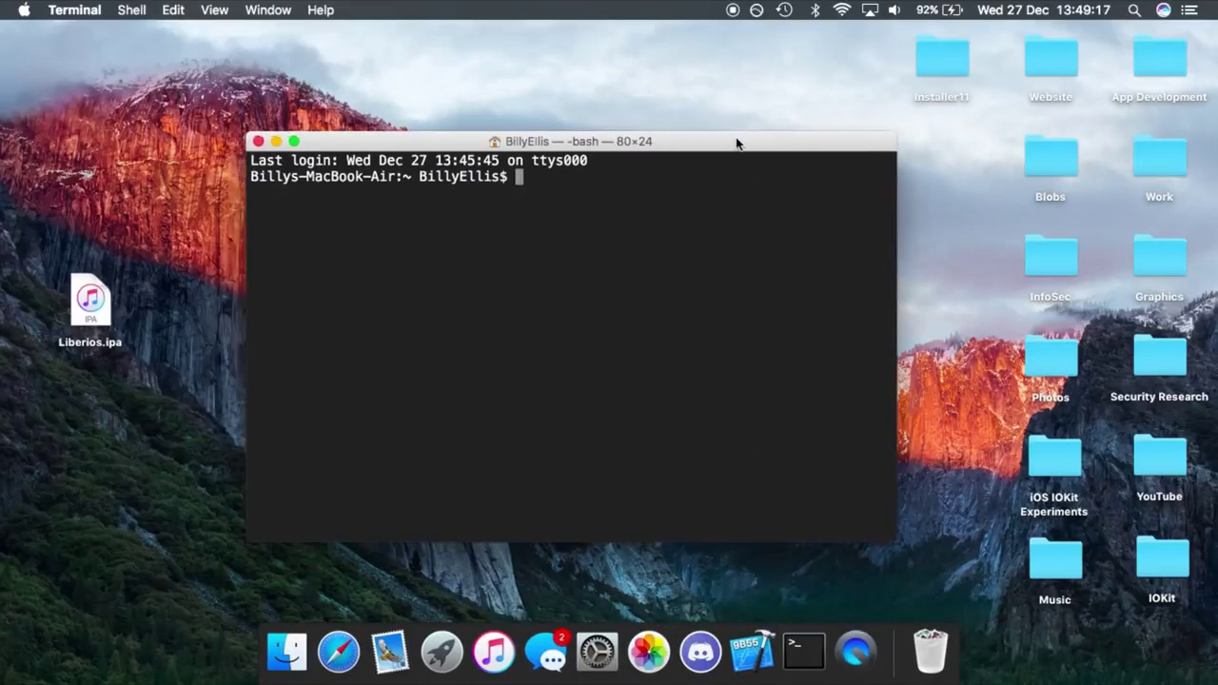
{"action": "type", "text": "ssh root@192.168.1.210"}
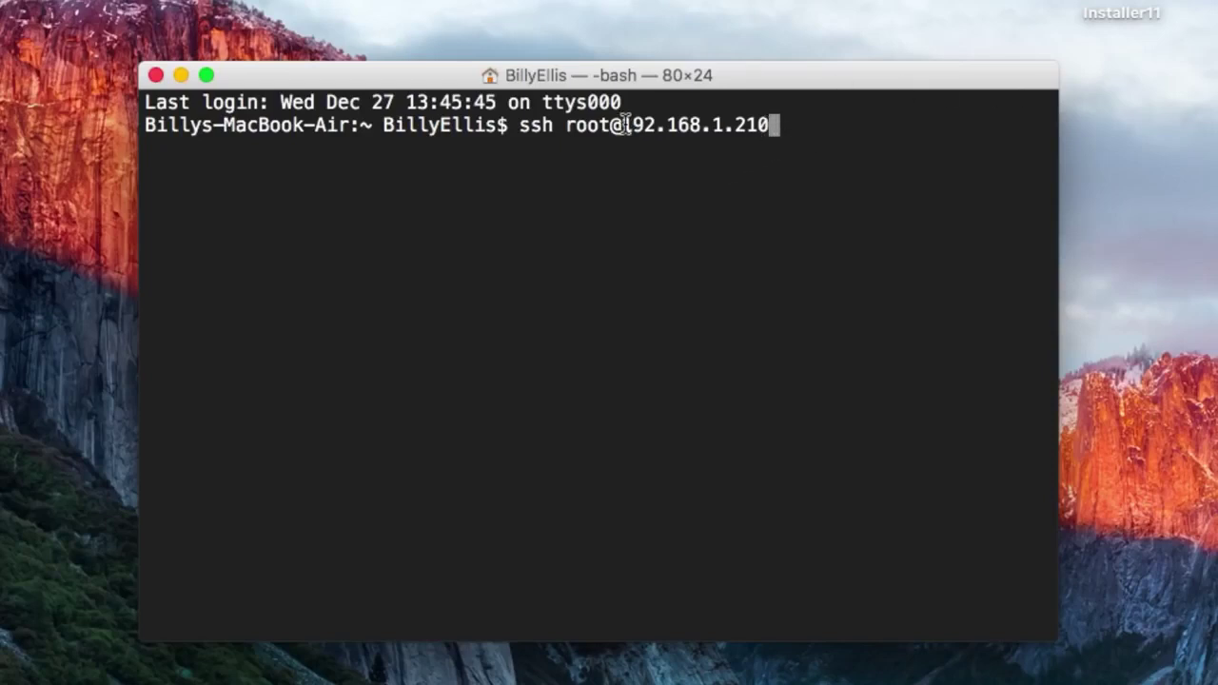
{"action": "key", "text": "Return"}
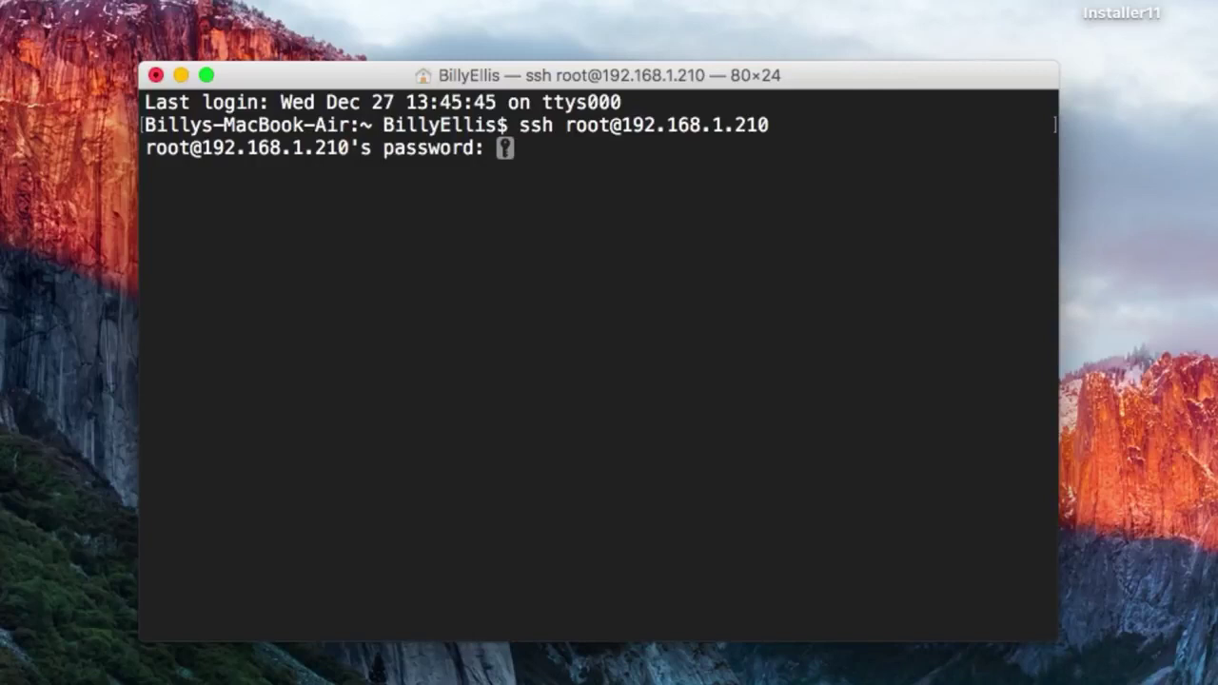
{"action": "key", "text": "Return"}
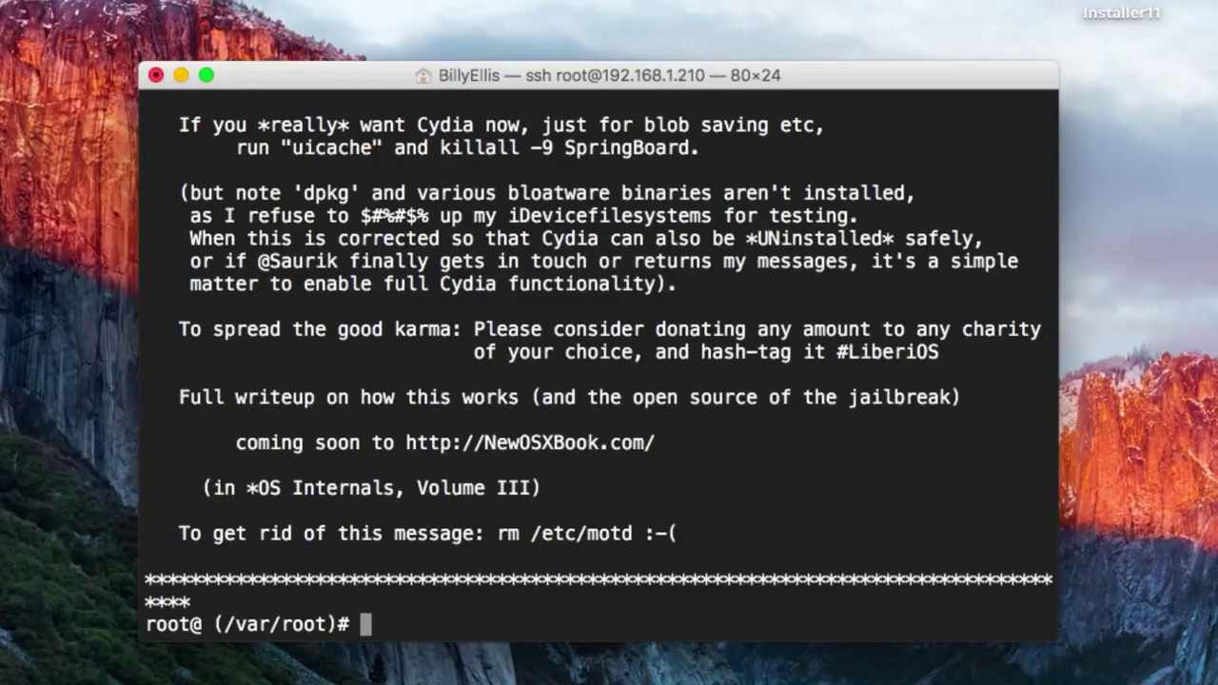
{"action": "scroll", "coordinate": [823, 411], "scroll_direction": "up", "scroll_amount": 10}
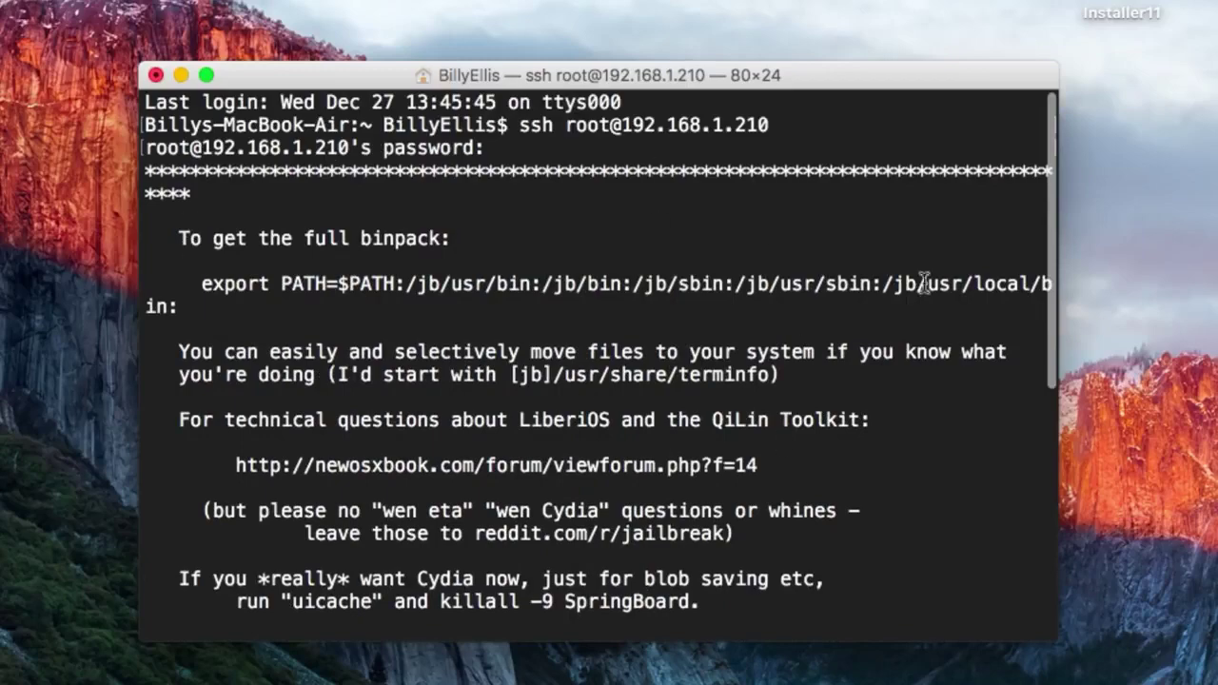
{"action": "scroll", "coordinate": [571, 401], "scroll_direction": "down", "scroll_amount": 5}
{"action": "scroll", "coordinate": [571, 402], "scroll_direction": "up", "scroll_amount": 5}
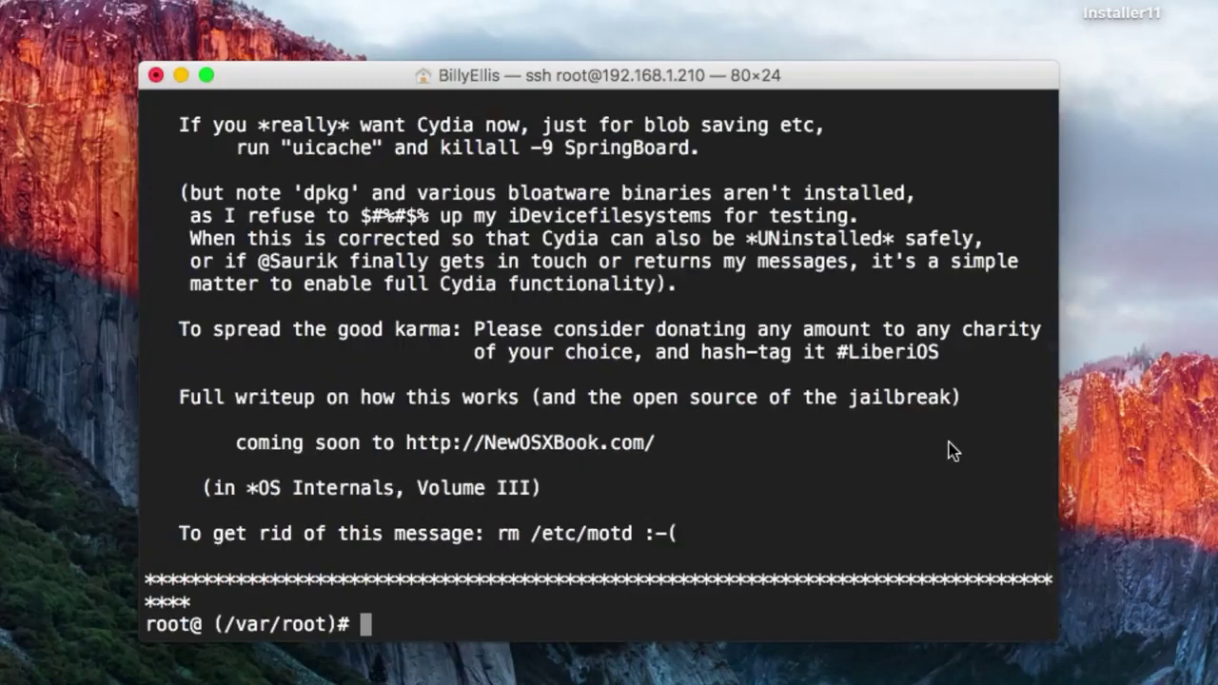
Step: Change into /jb/usr/bin and run ./uname -a to show the system info
{"action": "type", "text": "cd /jb/usr/bin"}
{"action": "key", "text": "Return"}
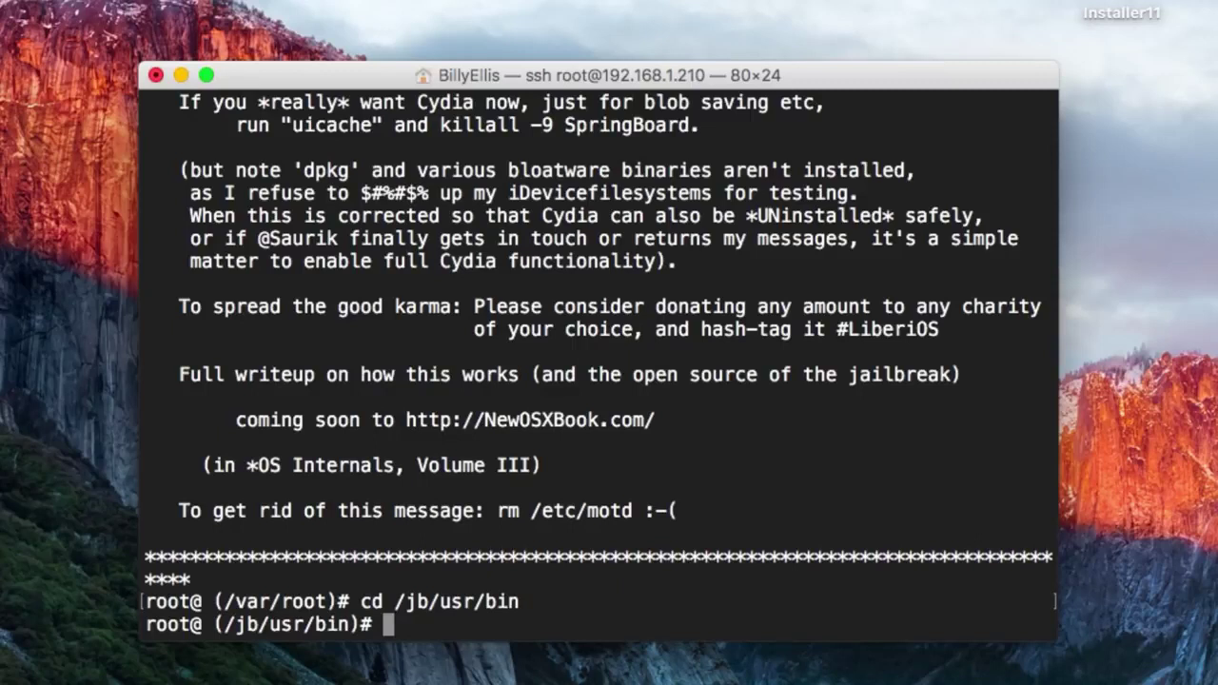
{"action": "type", "text": "./uname -a"}
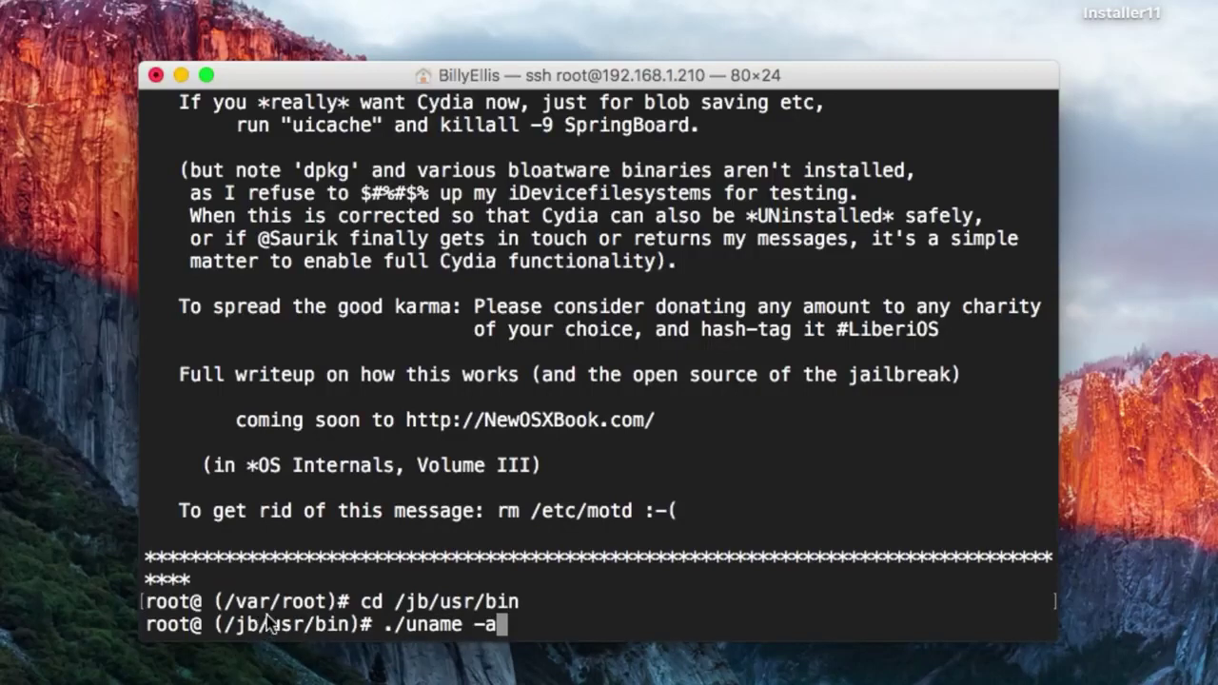
{"action": "key", "text": "Return"}
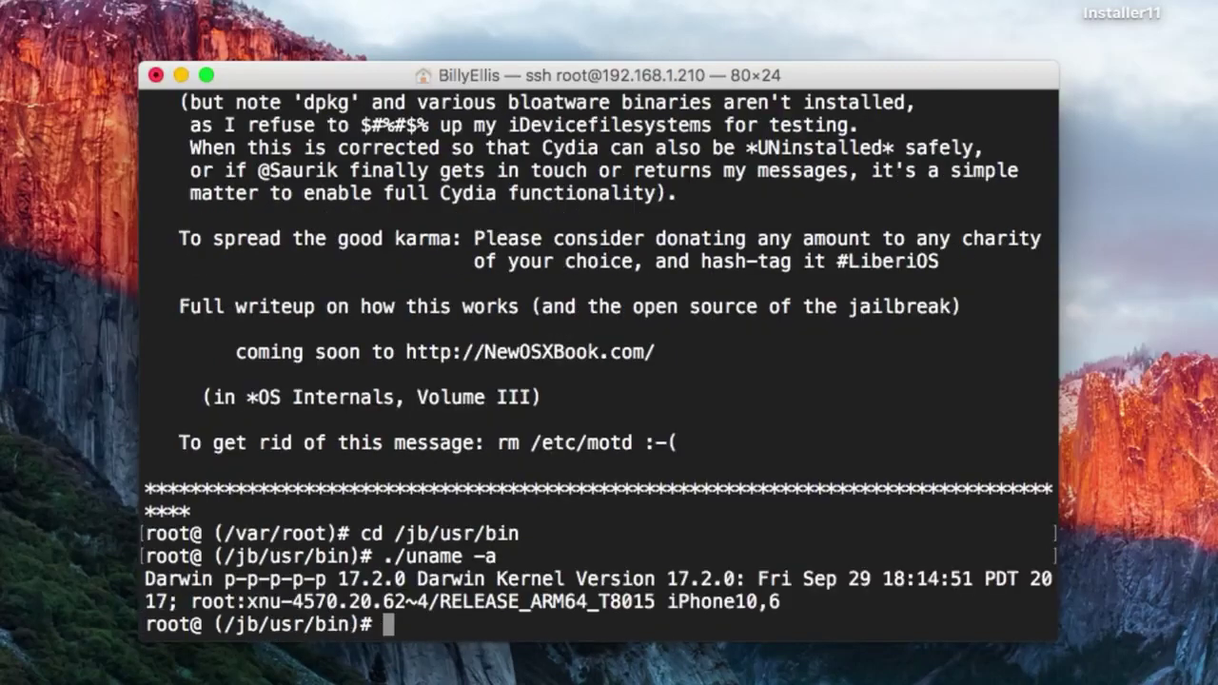
Step: Highlight the Darwin kernel line, version 17.2.0 and device model iPhone10,6 in the output
{"action": "left_click_drag", "start_coordinate": [143, 578], "coordinate": [556, 601]}
{"action": "left_click", "coordinate": [552, 599]}
{"action": "left_click_drag", "start_coordinate": [337, 578], "coordinate": [408, 579]}
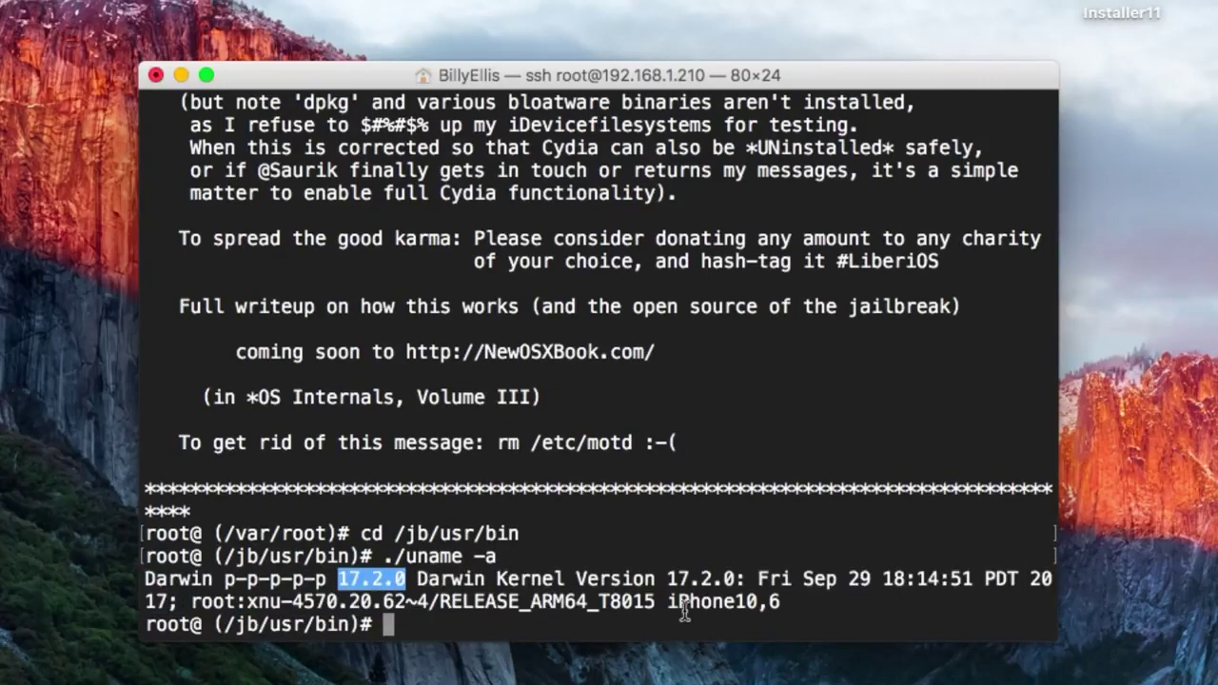
{"action": "left_click", "coordinate": [758, 571]}
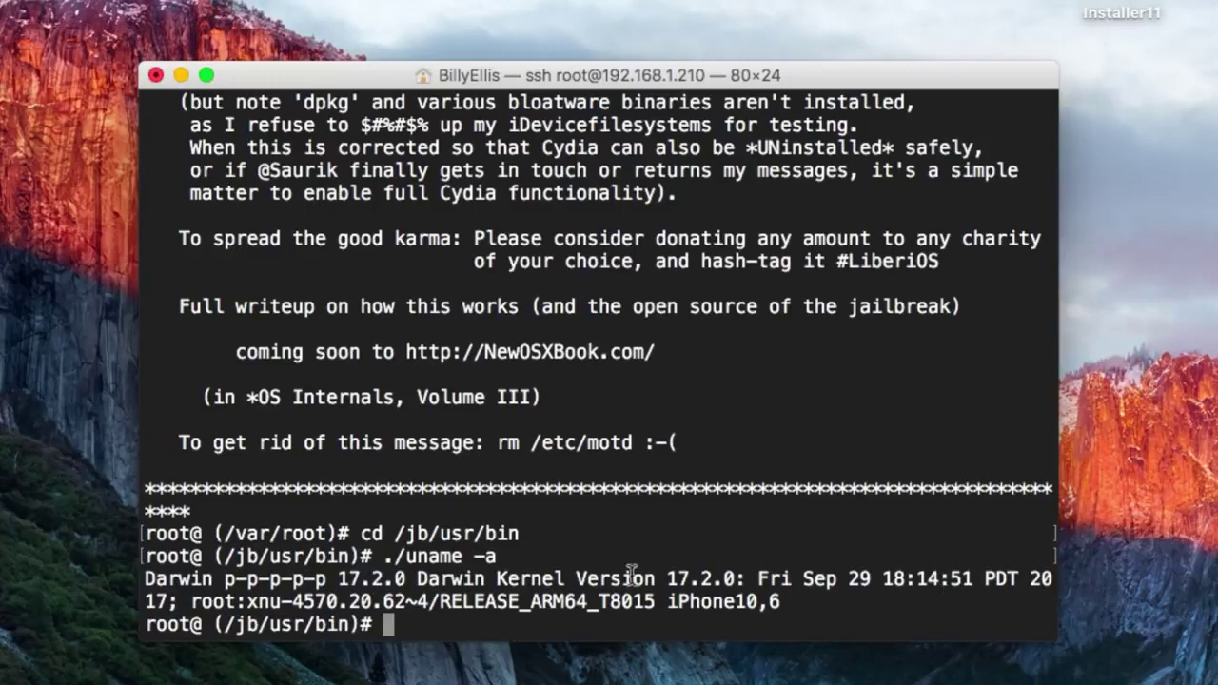
{"action": "left_click_drag", "start_coordinate": [664, 604], "coordinate": [790, 601]}
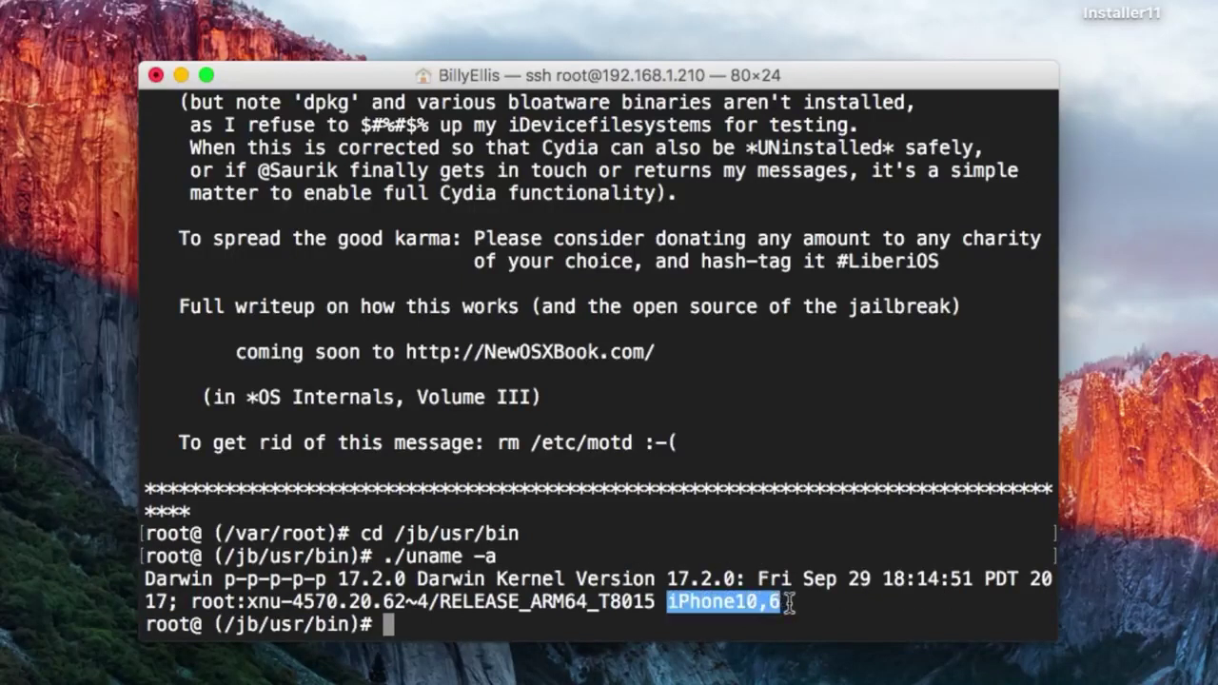
{"action": "left_click", "coordinate": [789, 602]}
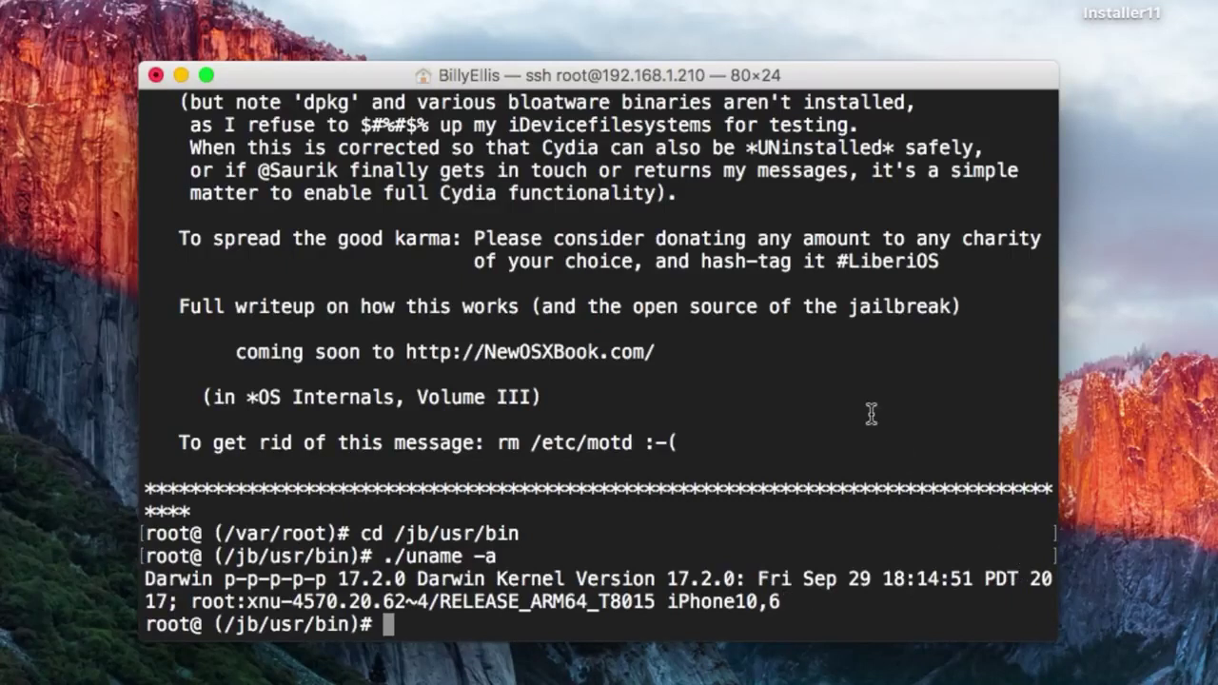
Step: Locate the uicache tip in the welcome message and run ./uicache from /jb/usr/bin
{"action": "scroll", "coordinate": [871, 413], "scroll_direction": "up", "scroll_amount": 3}
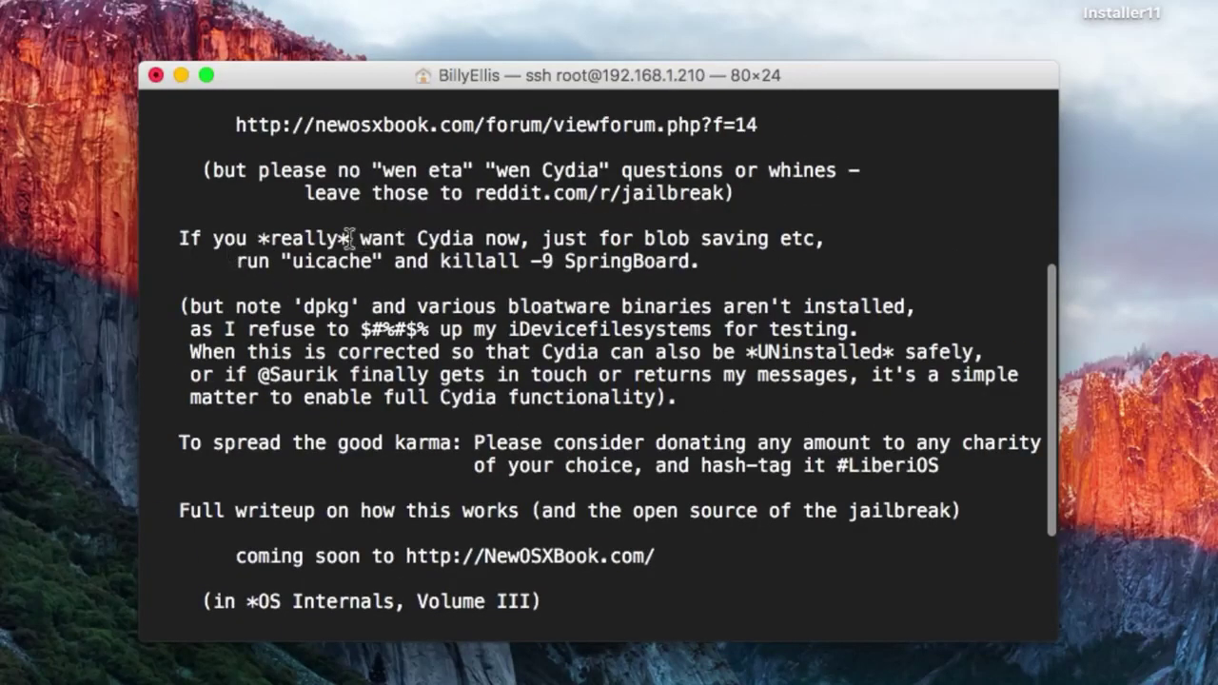
{"action": "left_click_drag", "start_coordinate": [174, 238], "coordinate": [707, 261]}
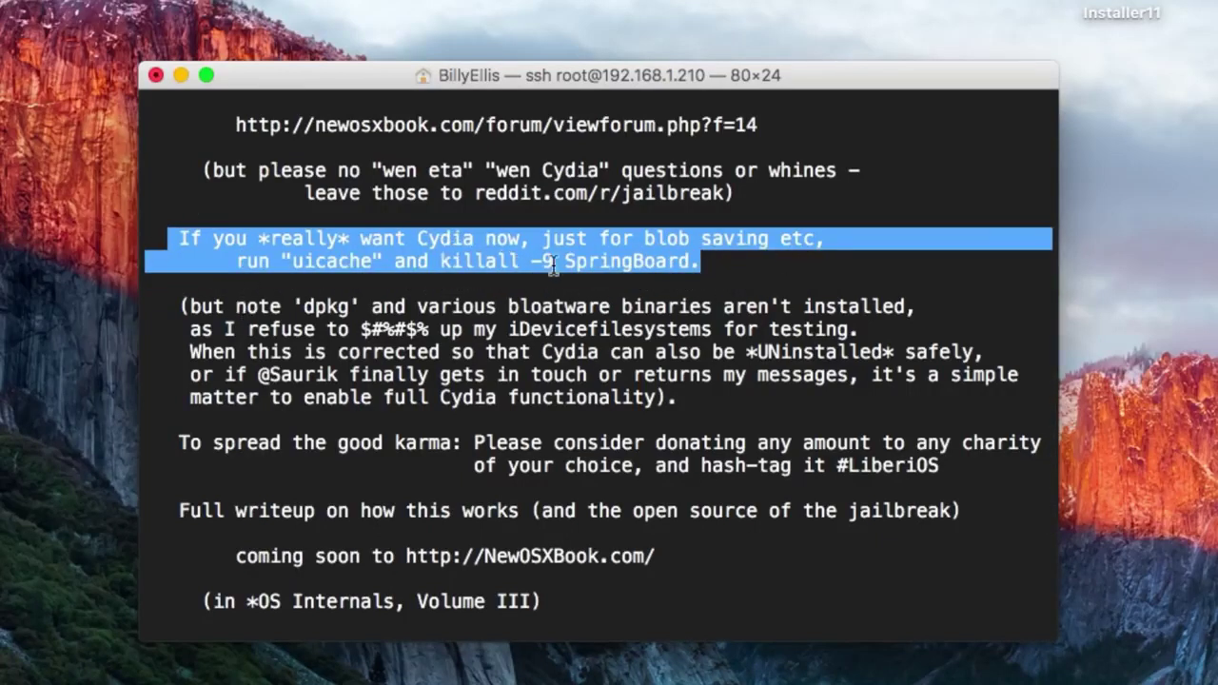
{"action": "left_click", "coordinate": [626, 287]}
{"action": "type", "text": "./"}
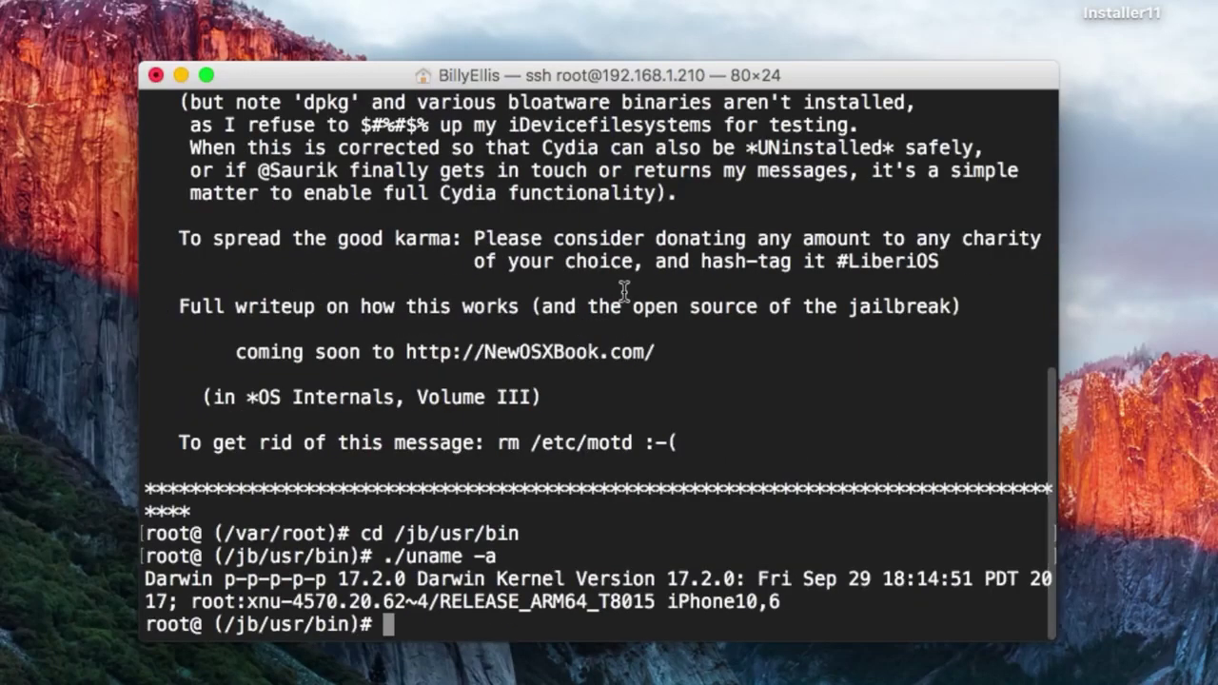
{"action": "type", "text": "uicache"}
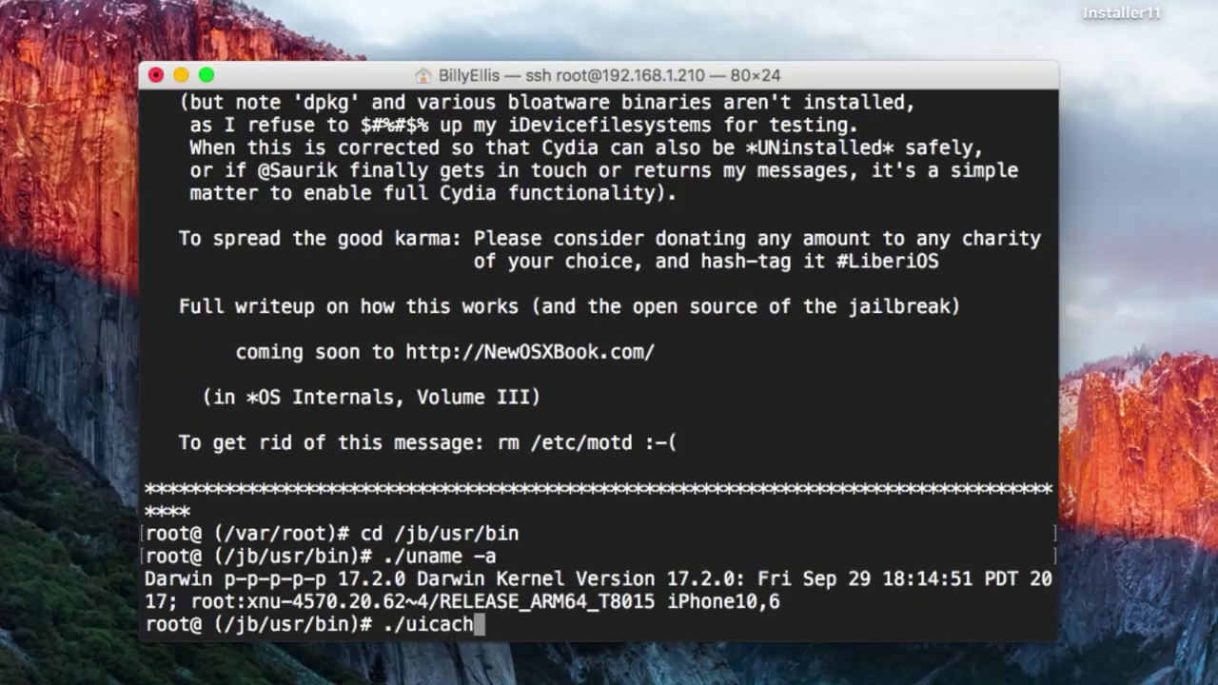
{"action": "key", "text": "Return"}
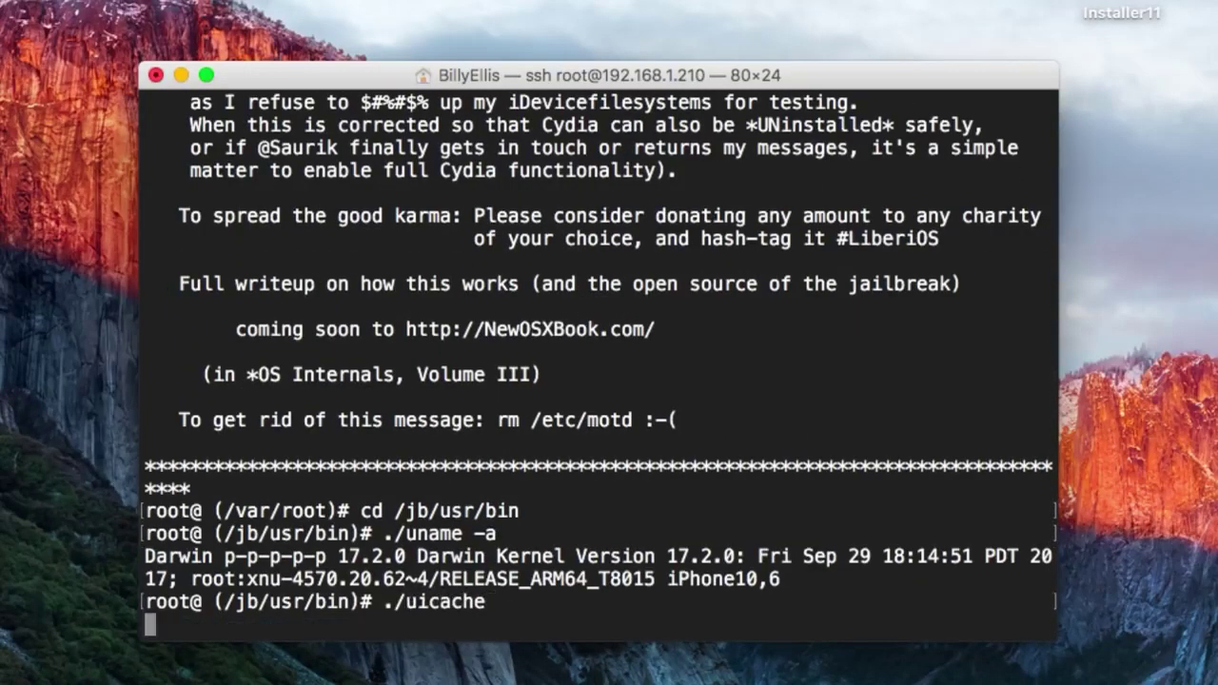
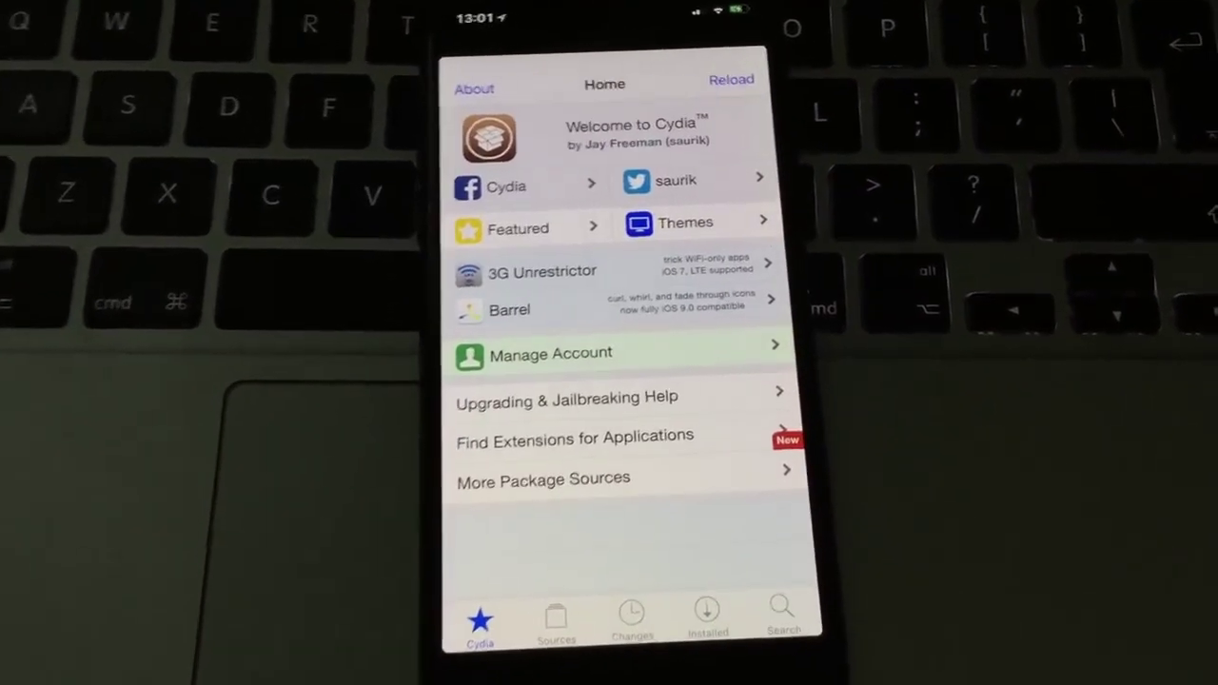
Step: Scroll down through the rest of the Cydia Home page
{"action": "scroll", "coordinate": [742, 286], "scroll_direction": "down", "scroll_amount": 3}
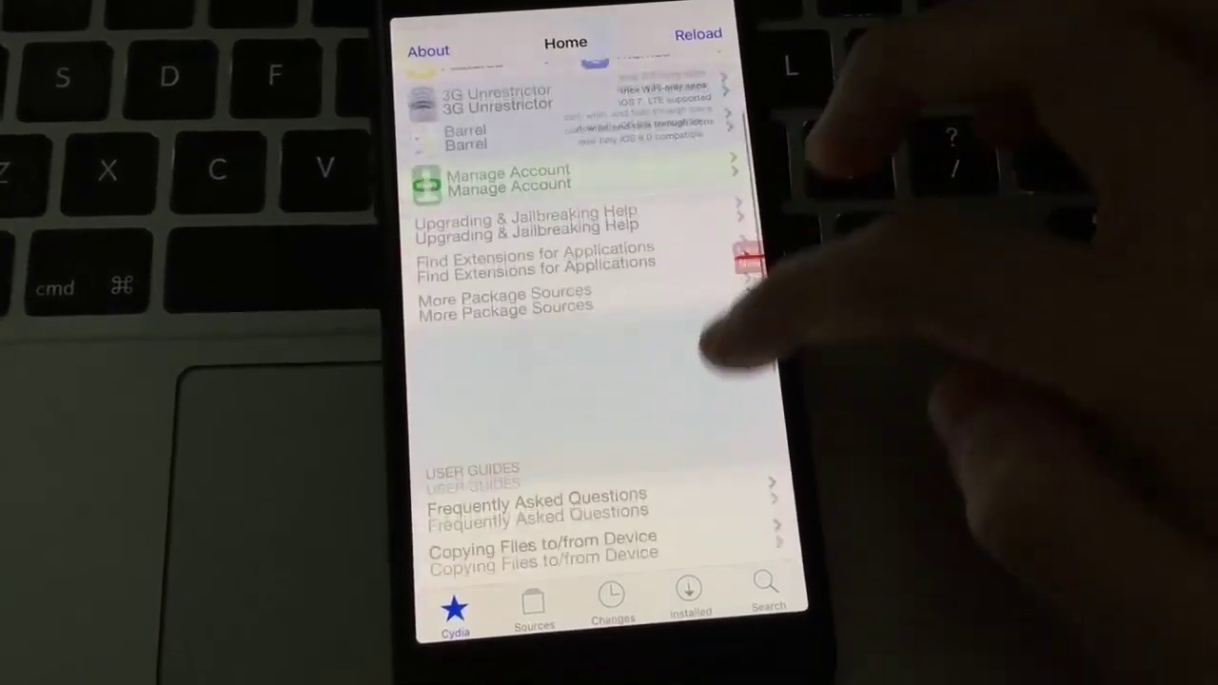
{"action": "scroll", "coordinate": [723, 314], "scroll_direction": "down", "scroll_amount": 3}
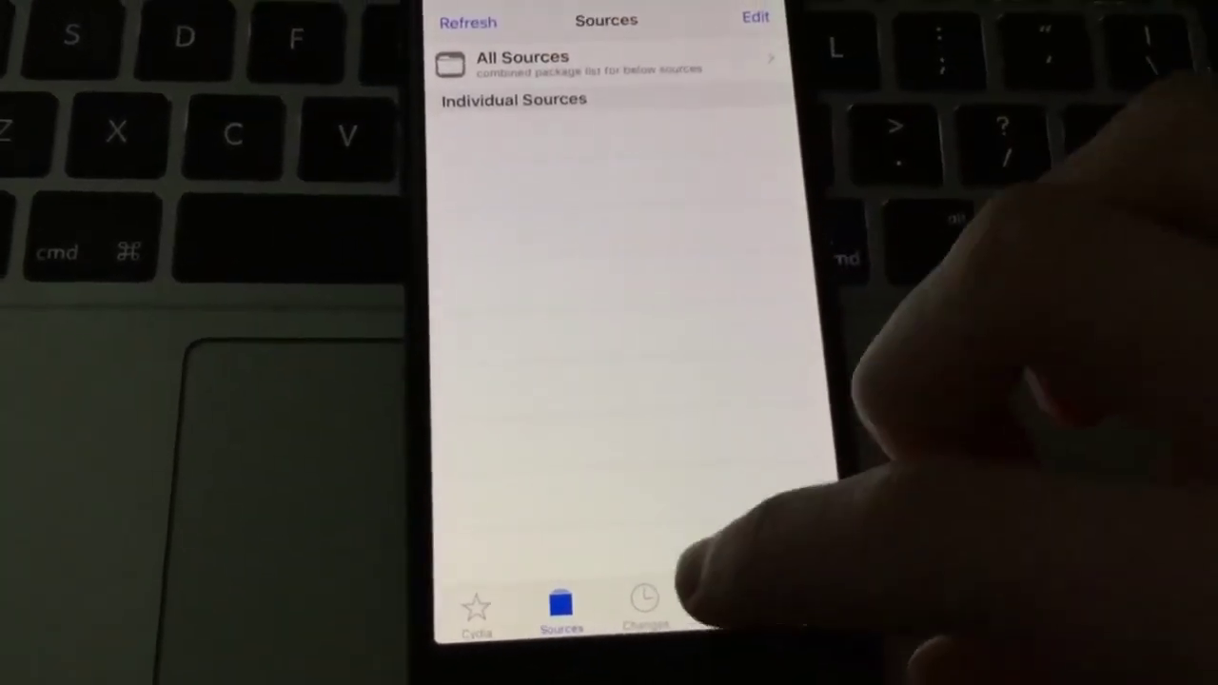
Step: Browse the Changes, Installed and Search tabs, scrolling the installed packages list
{"action": "left_click", "coordinate": [654, 600]}
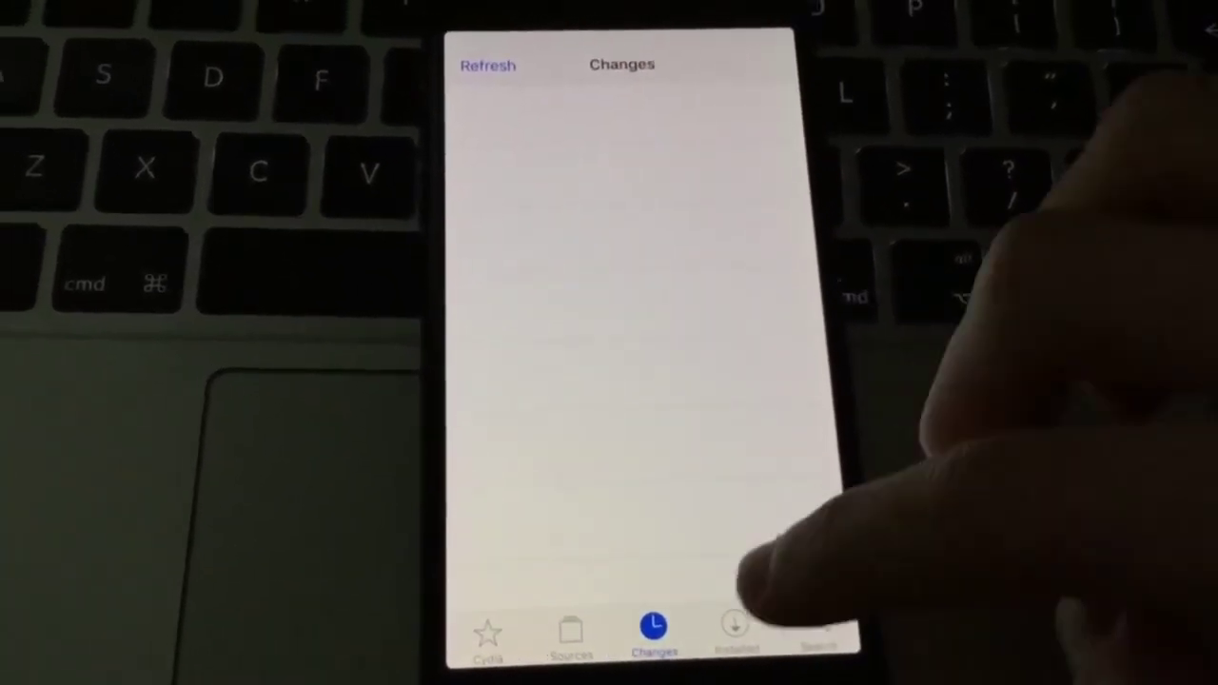
{"action": "left_click", "coordinate": [734, 621]}
{"action": "scroll", "coordinate": [628, 381], "scroll_direction": "down", "scroll_amount": 10}
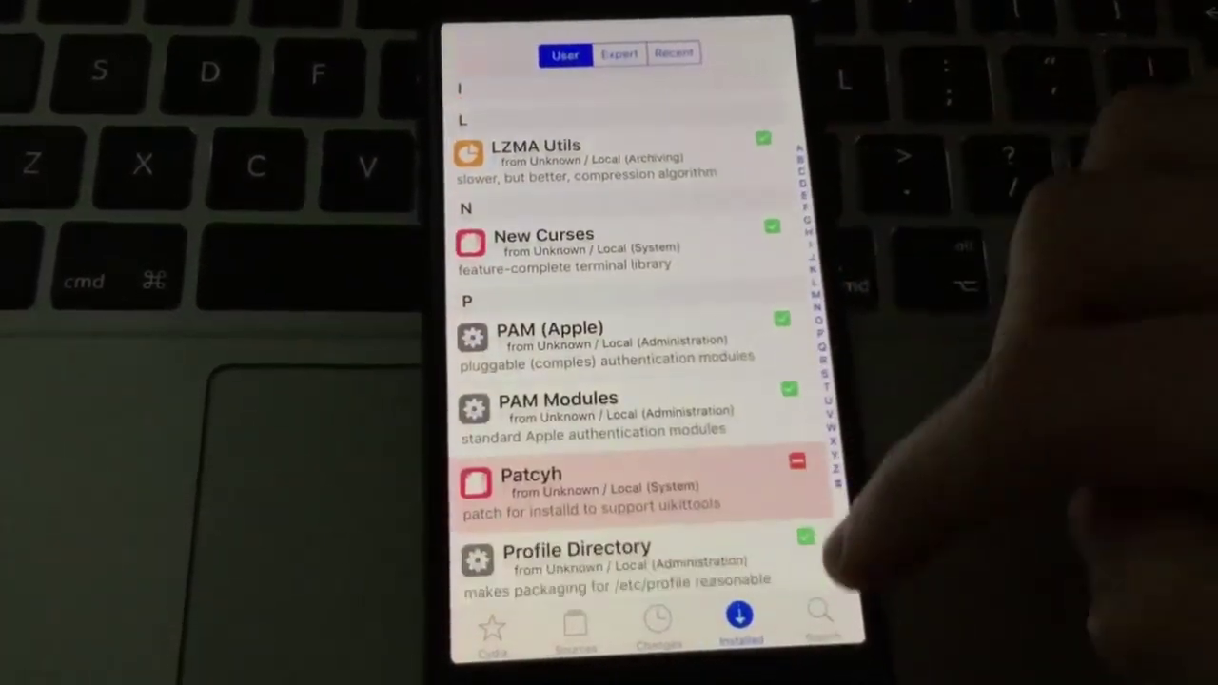
{"action": "left_click", "coordinate": [820, 620]}
Step: Show Cydia's About information from the Home page, dismiss it, and swipe up to exit Cydia
{"action": "left_click", "coordinate": [493, 628]}
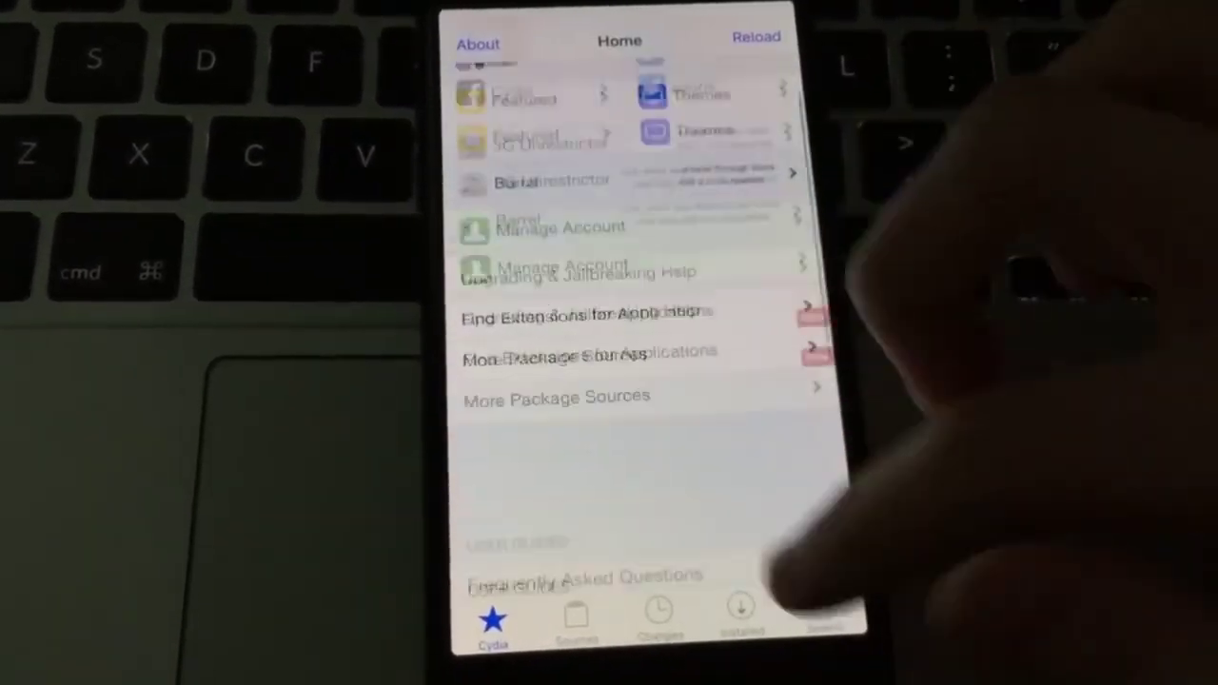
{"action": "left_click", "coordinate": [479, 47]}
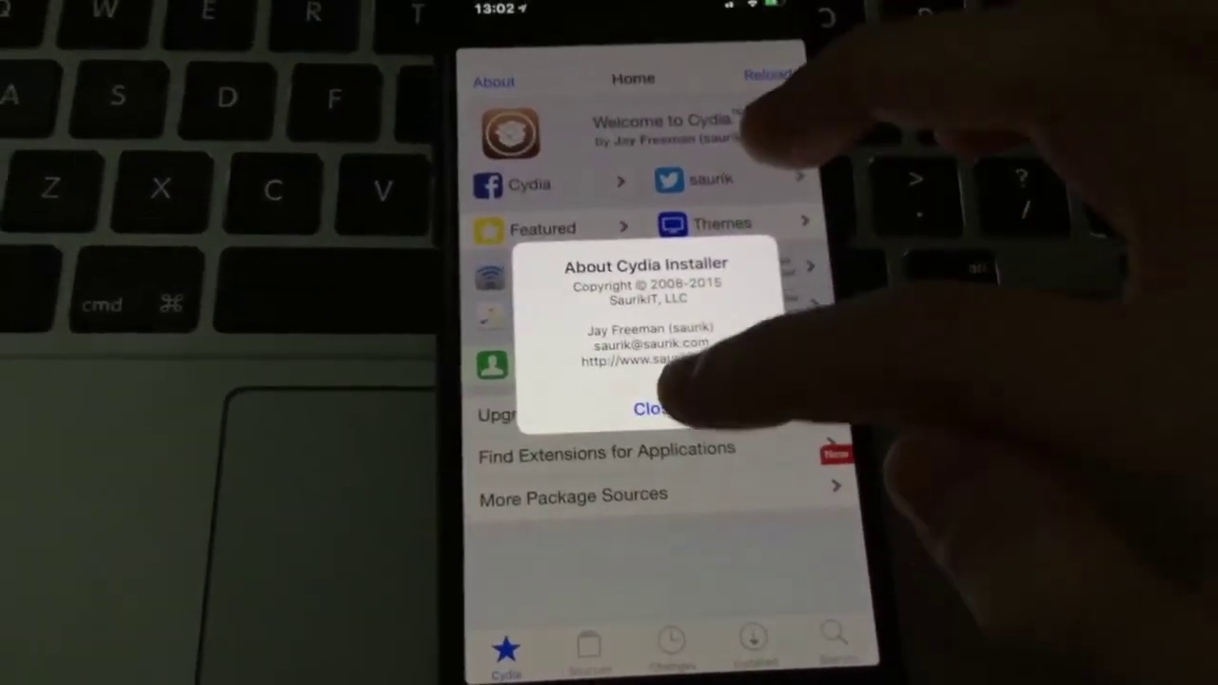
{"action": "left_click", "coordinate": [652, 361]}
{"action": "left_click_drag", "start_coordinate": [761, 671], "coordinate": [789, 244]}
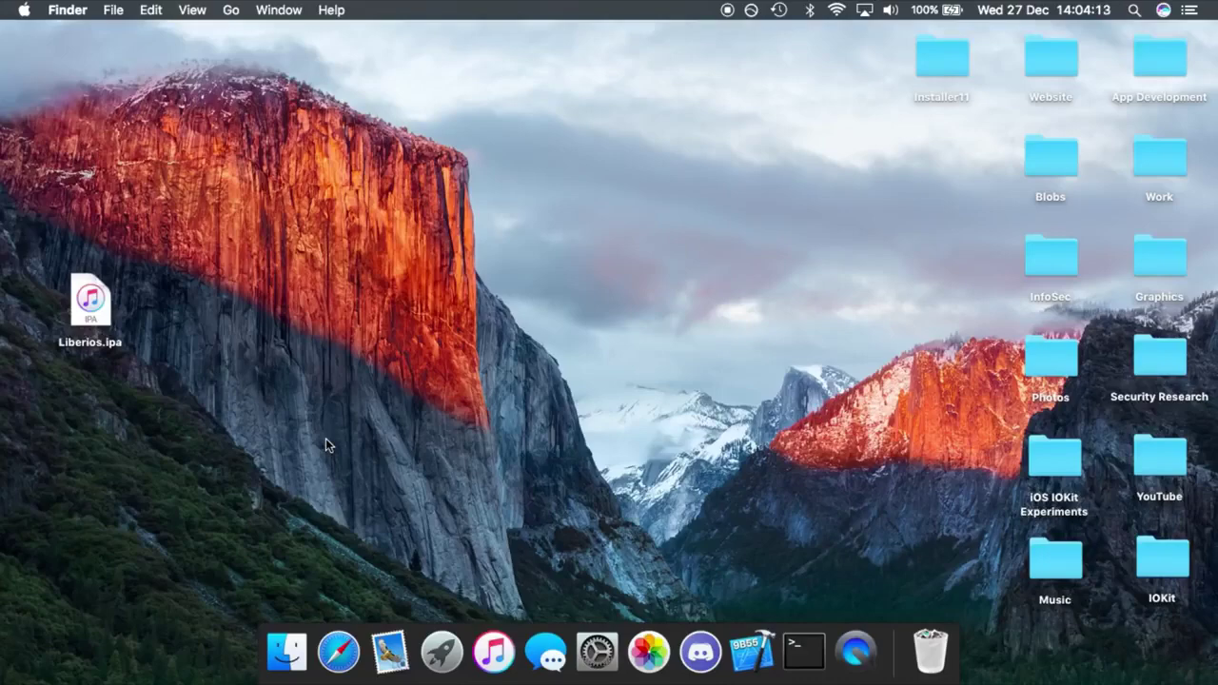
{"action": "left_click", "coordinate": [338, 652]}
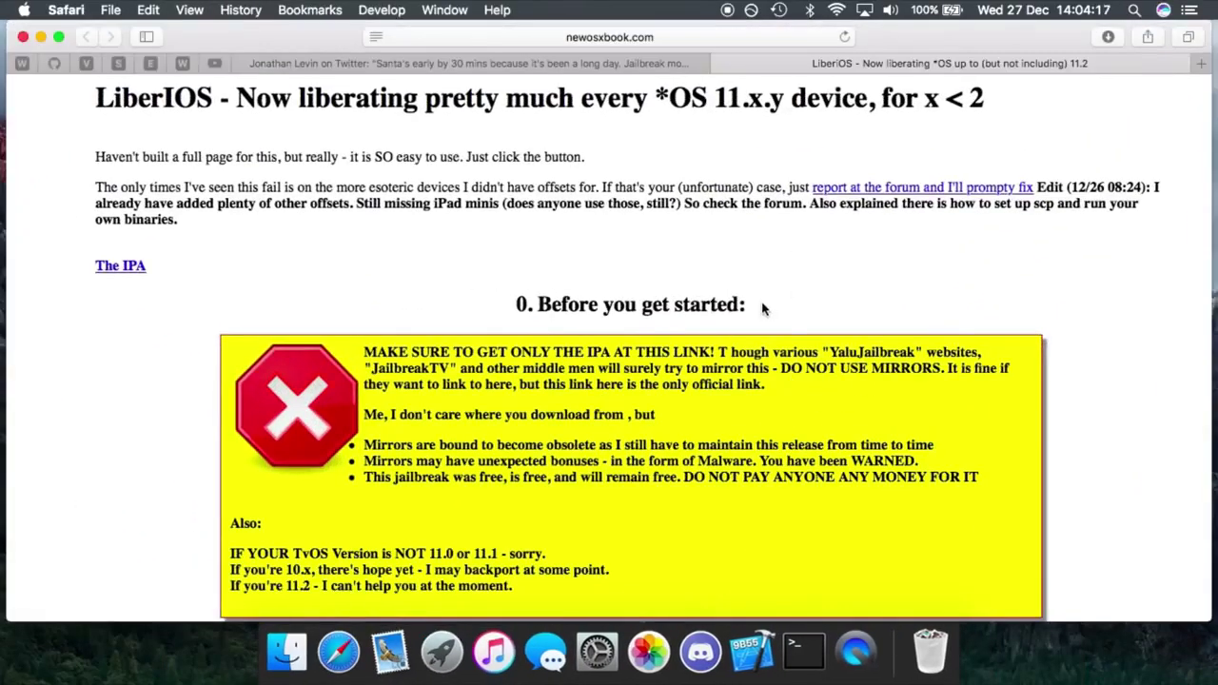
{"action": "left_click", "coordinate": [433, 67]}
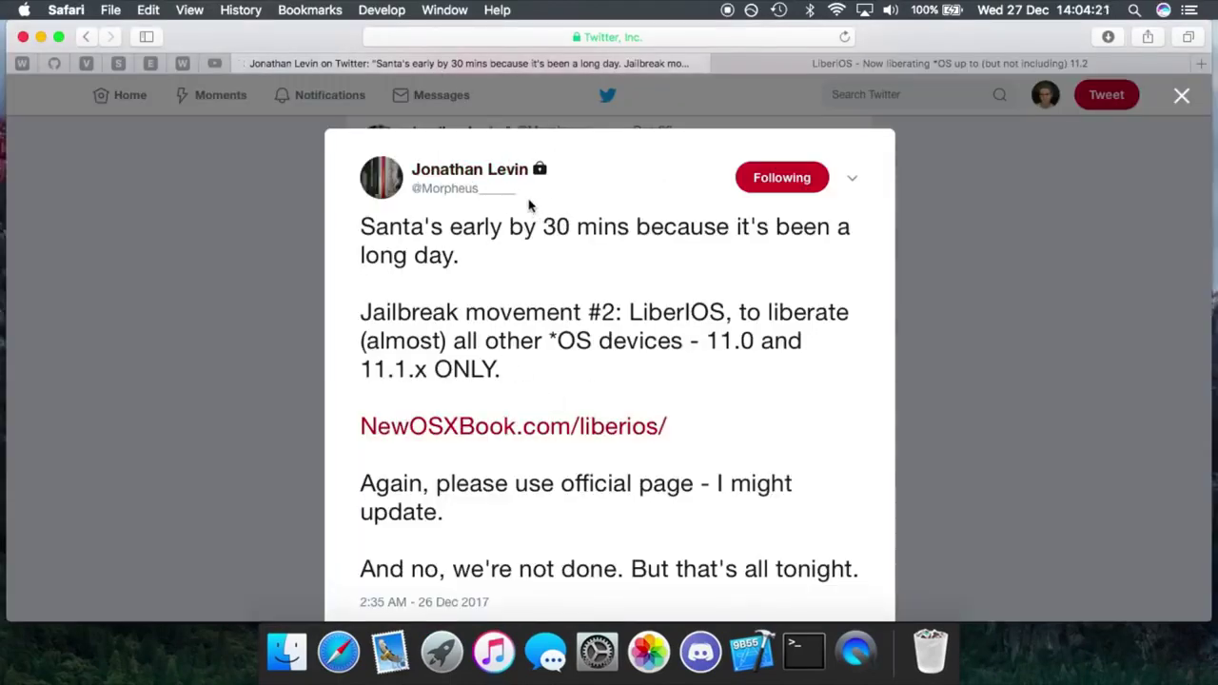
{"action": "left_click", "coordinate": [39, 37]}
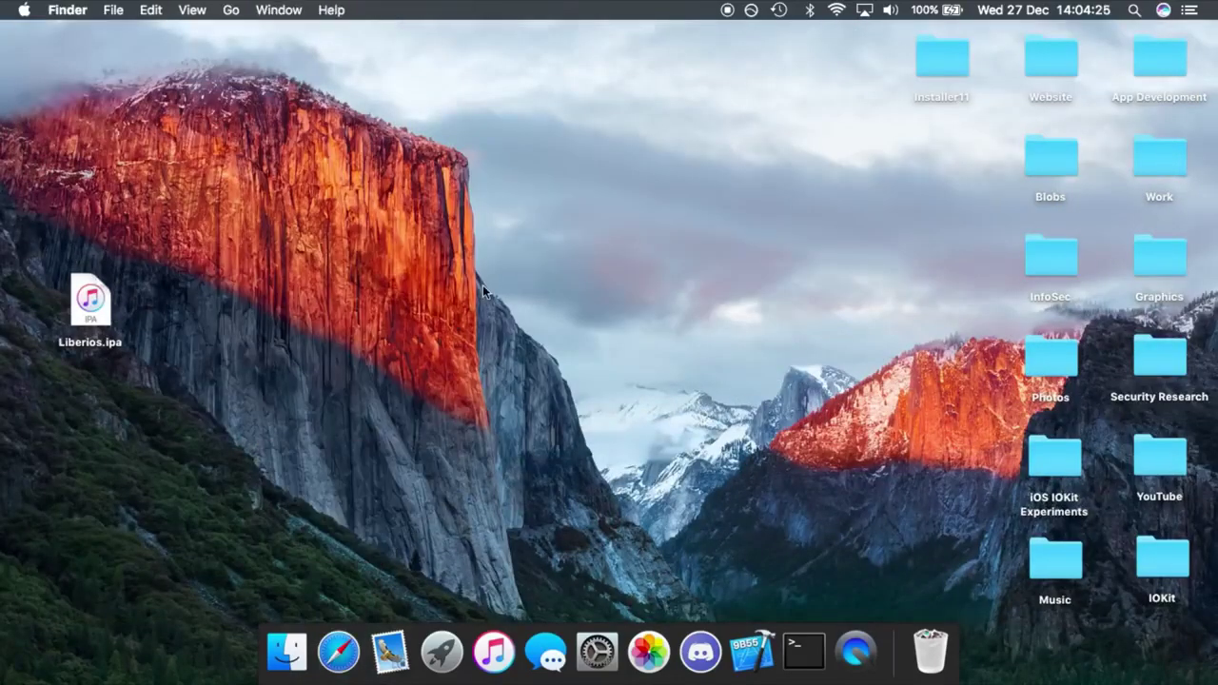